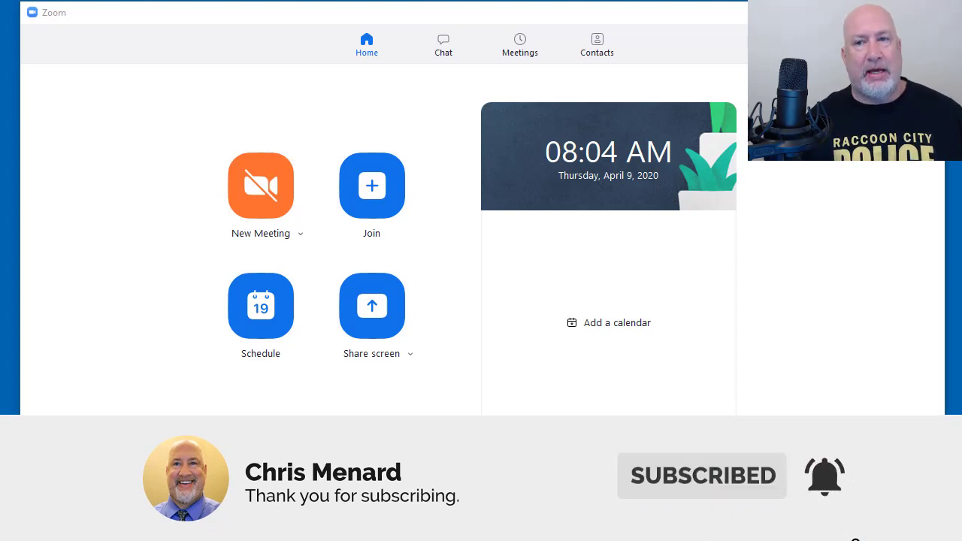
# Step: Check Zoom for available updates and close the update notice
pyautogui.click(926, 43)
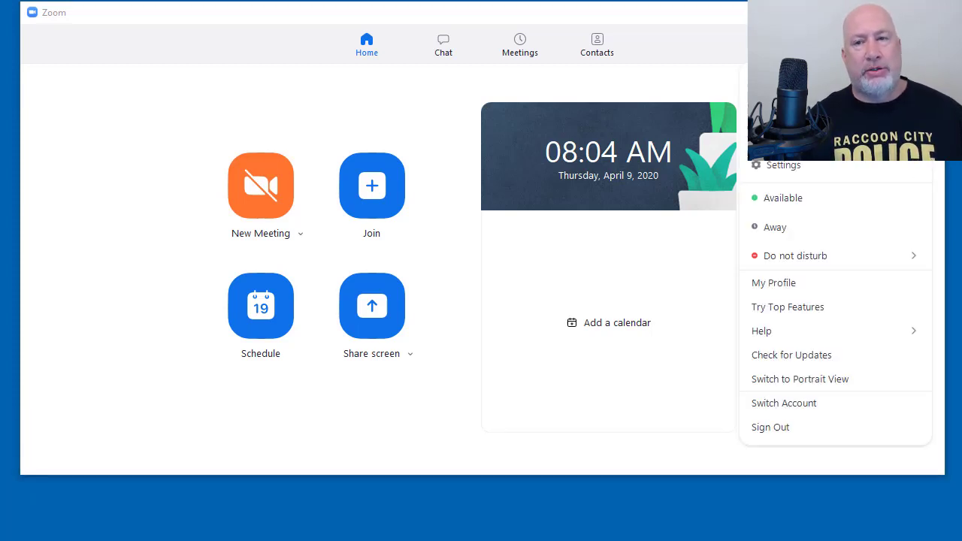
pyautogui.click(781, 361)
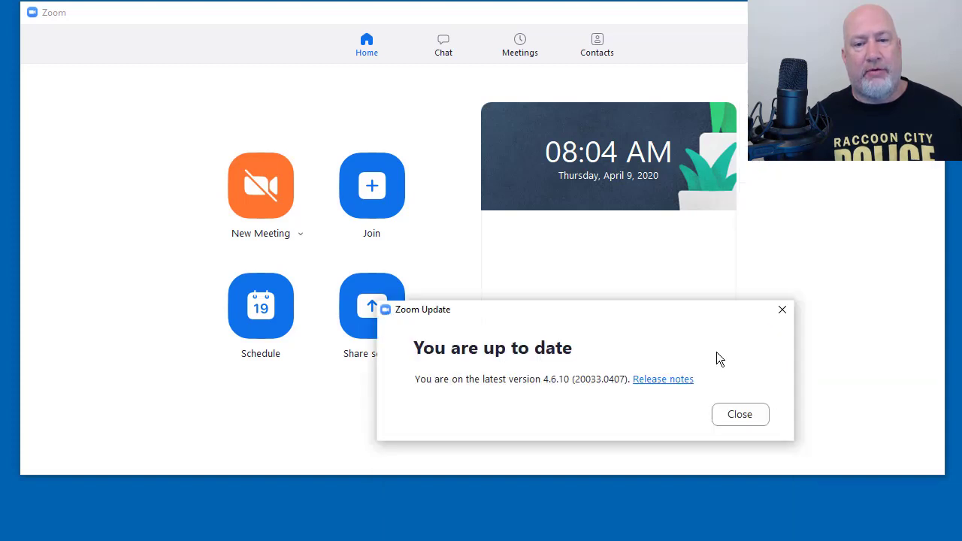
pyautogui.moveTo(617, 317); pyautogui.dragTo(627, 163)
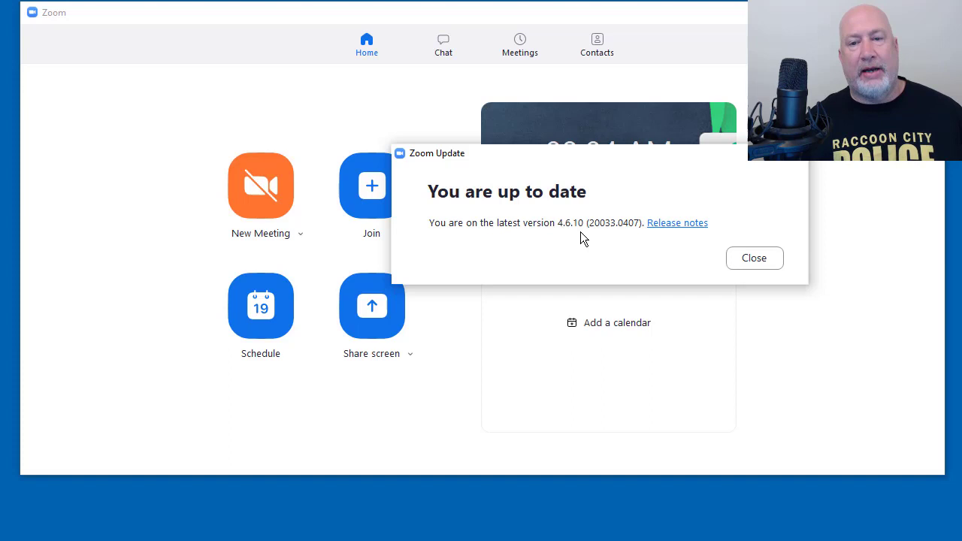
pyautogui.click(745, 259)
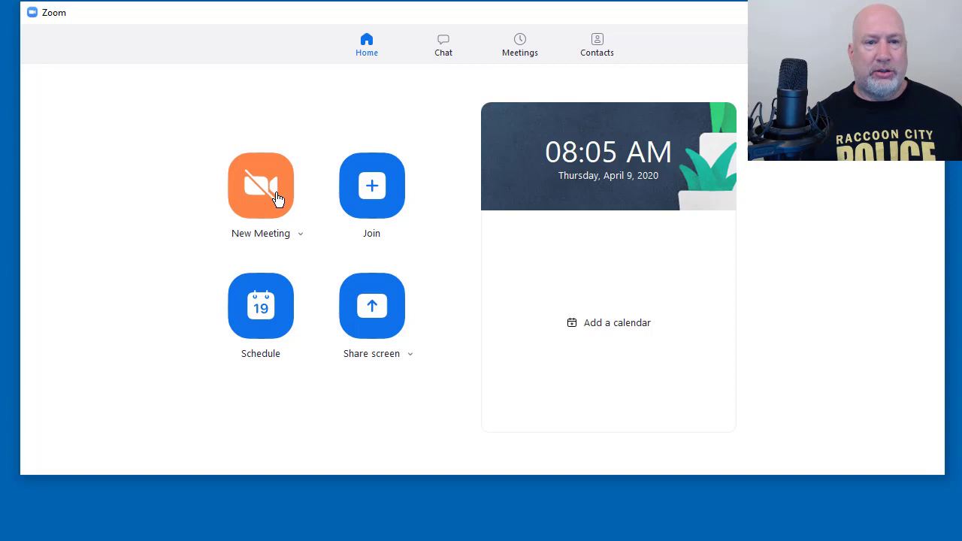
# Step: Start a new meeting without video or the personal meeting ID, and dismiss the audio conference options
pyautogui.click(301, 234)
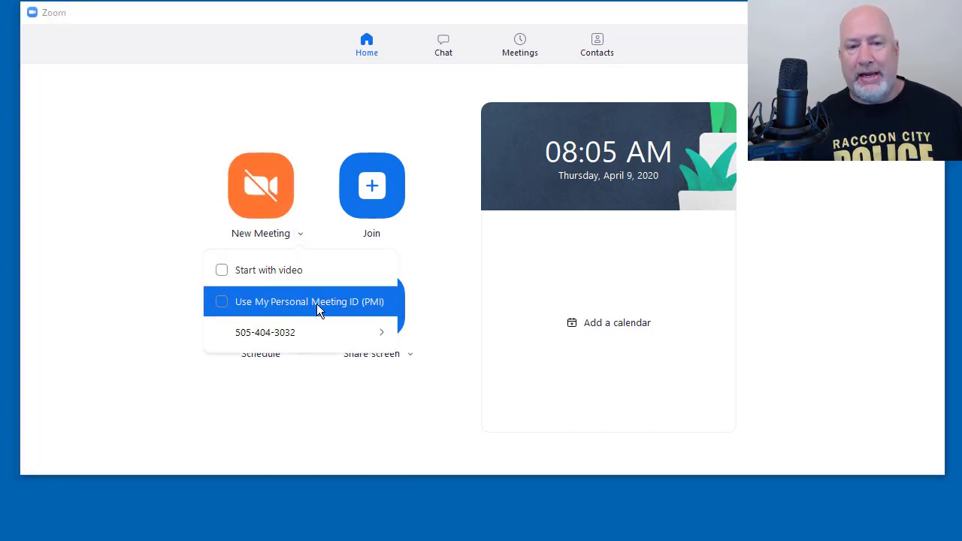
pyautogui.moveTo(381, 338)
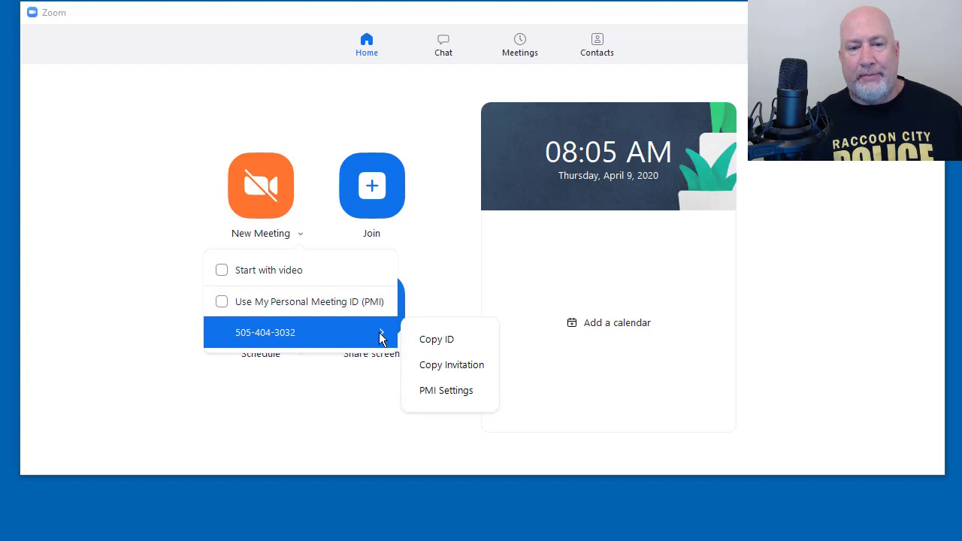
pyautogui.click(270, 194)
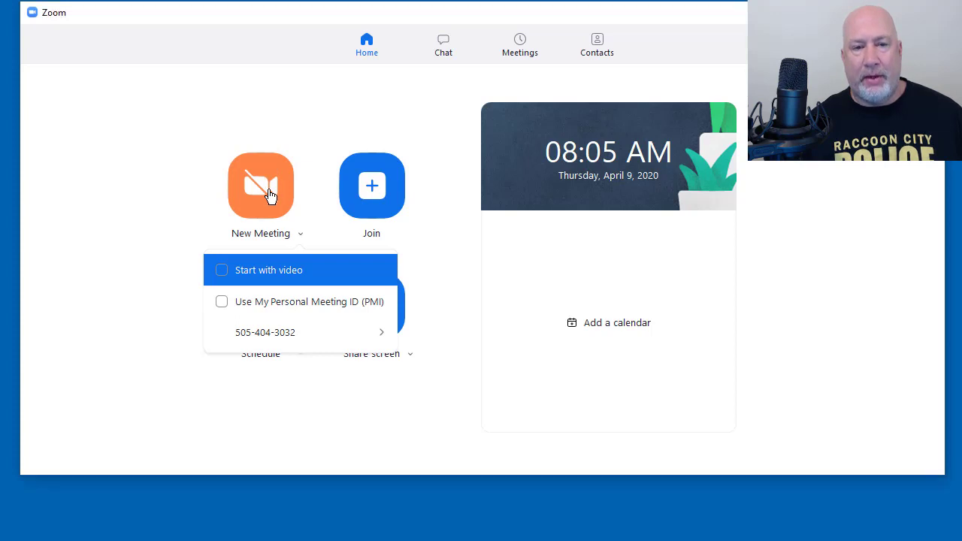
pyautogui.click(269, 194)
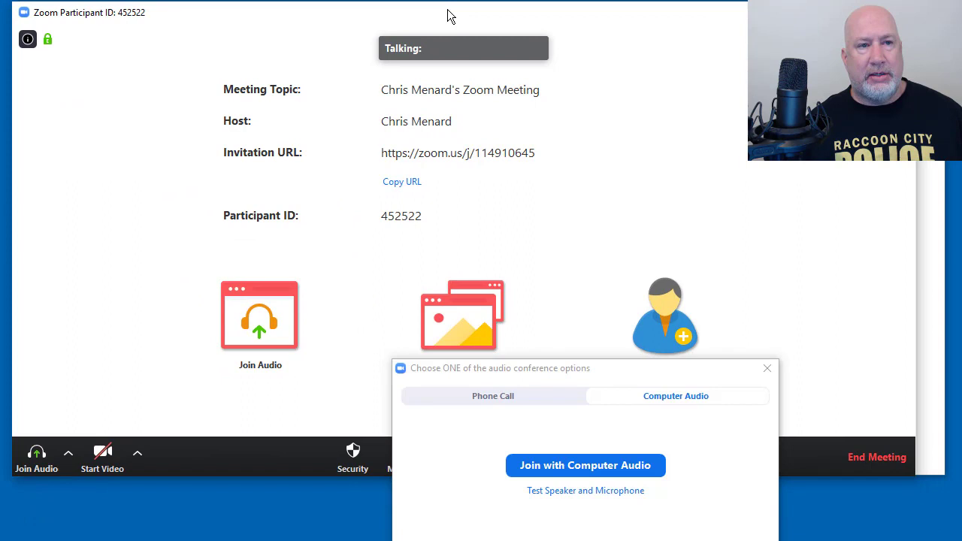
pyautogui.click(767, 368)
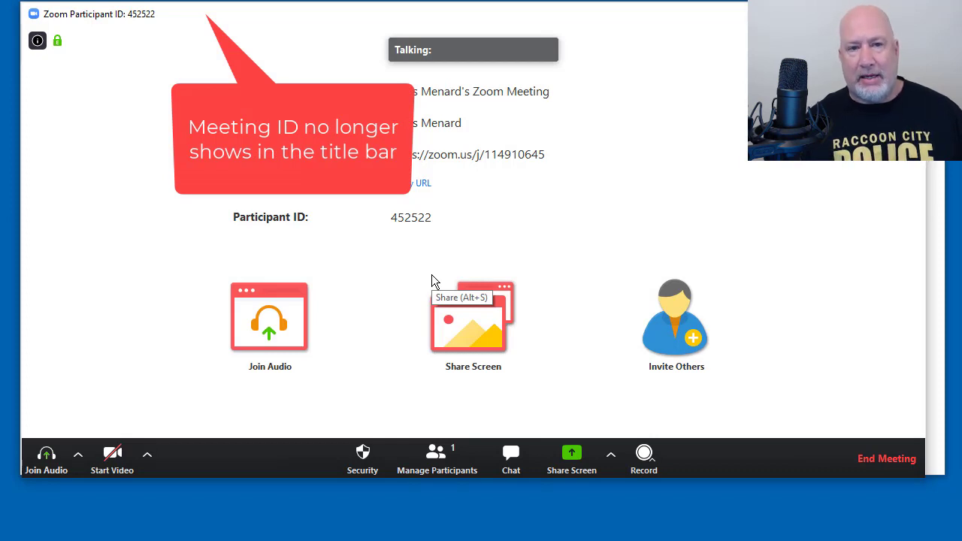
# Step: Review the meeting information, the participants list and its invitation window, and close them
pyautogui.click(38, 42)
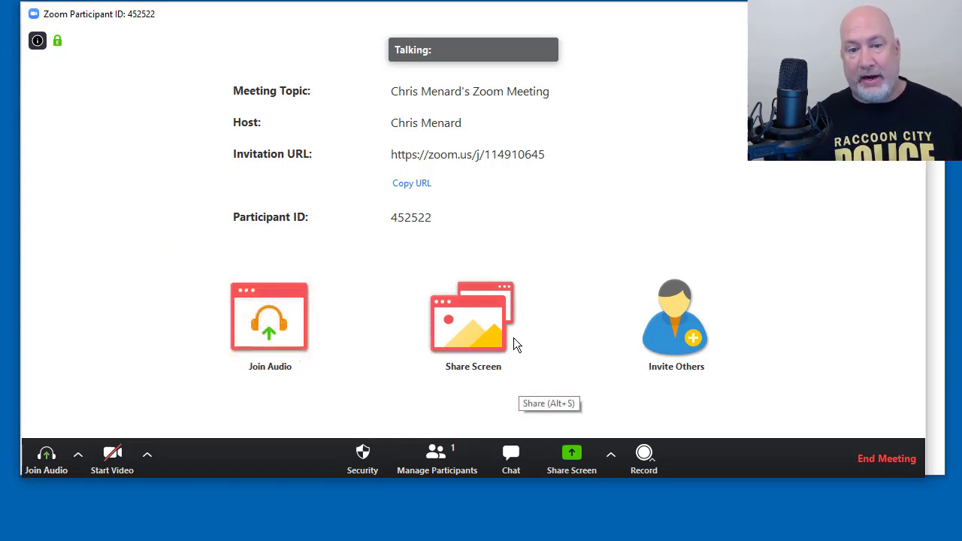
pyautogui.click(440, 455)
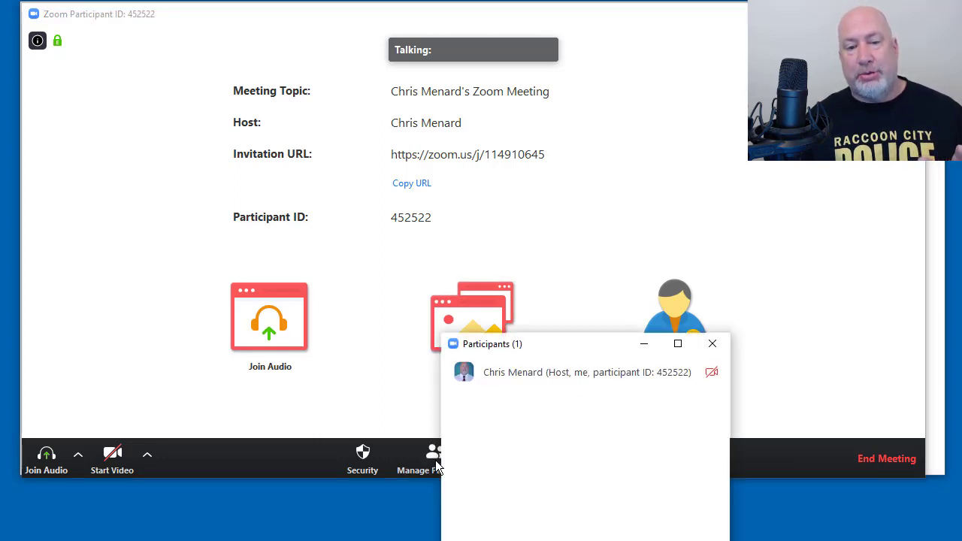
pyautogui.moveTo(499, 342); pyautogui.dragTo(552, 83)
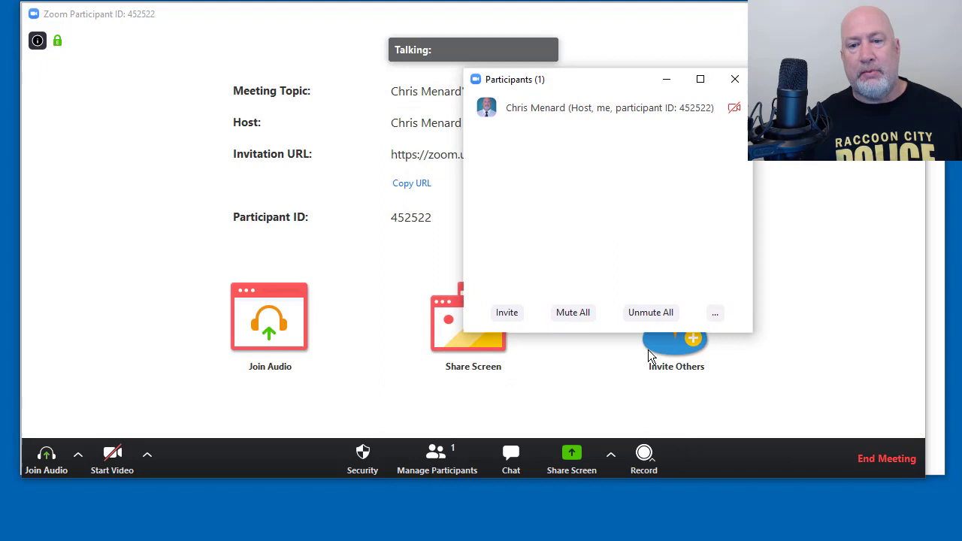
pyautogui.click(507, 313)
pyautogui.moveTo(550, 300); pyautogui.dragTo(482, 55)
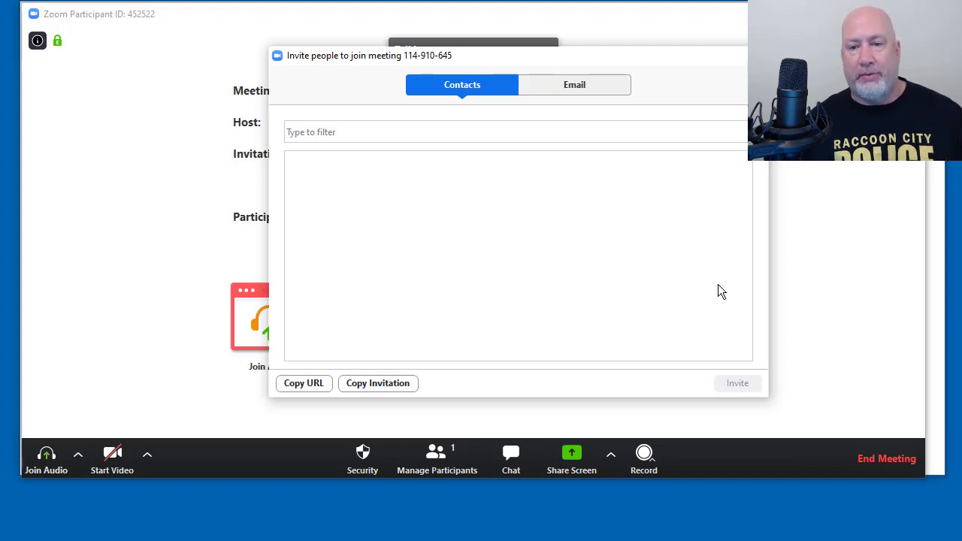
pyautogui.click(751, 56)
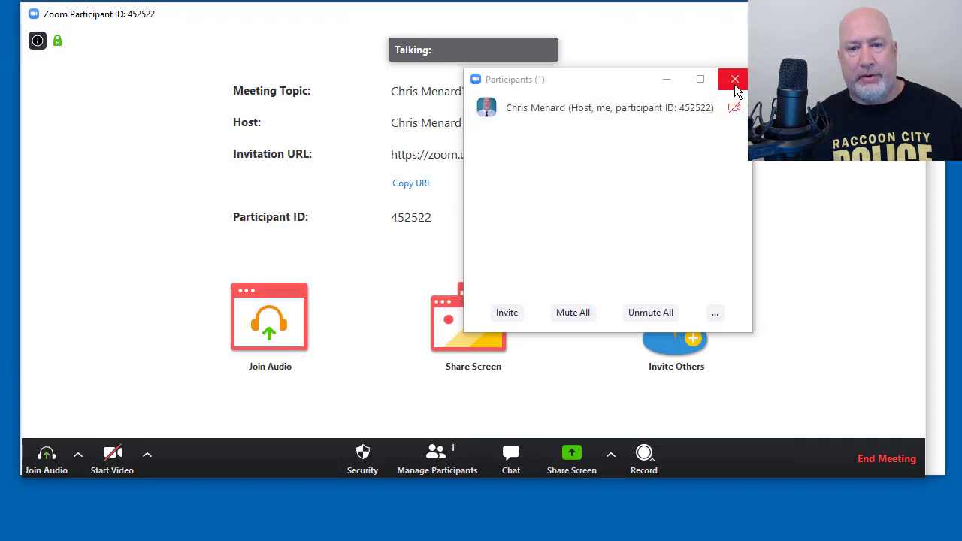
pyautogui.click(737, 88)
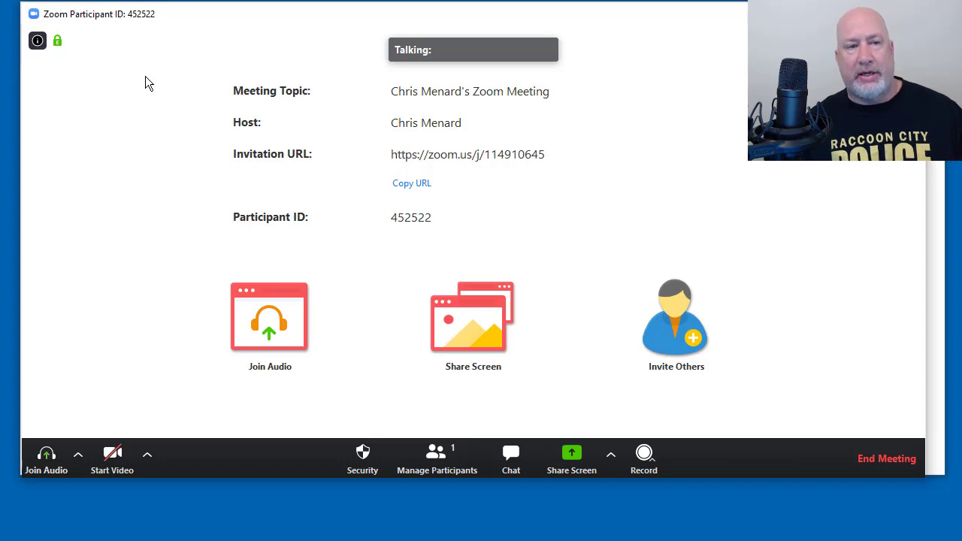
# Step: View the meeting information and open the meeting topic for editing, leaving the title as it is
pyautogui.click(37, 42)
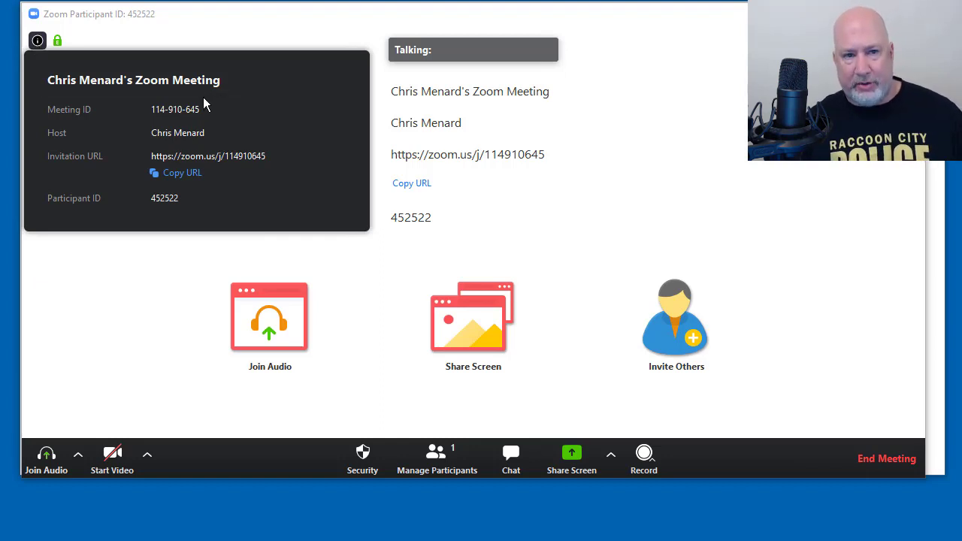
pyautogui.click(346, 81)
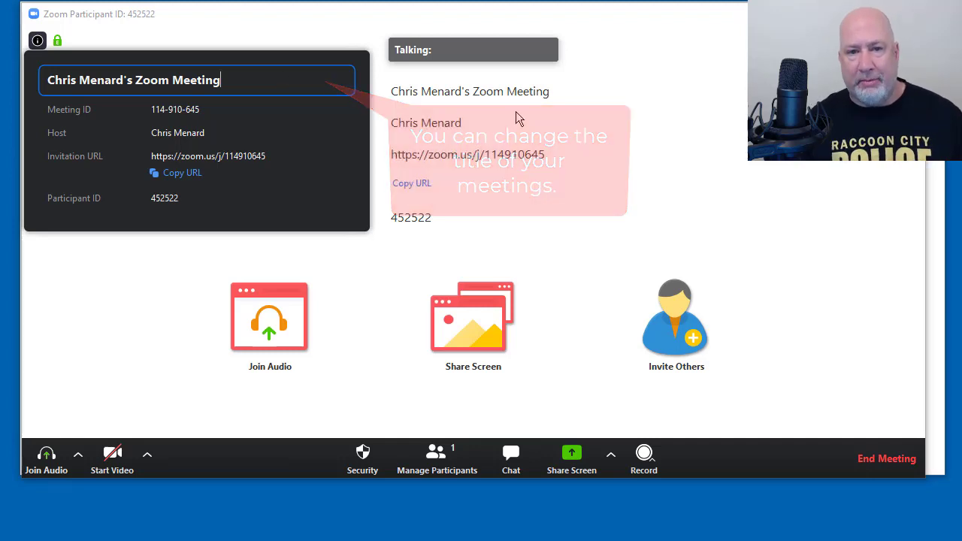
pyautogui.click(516, 118)
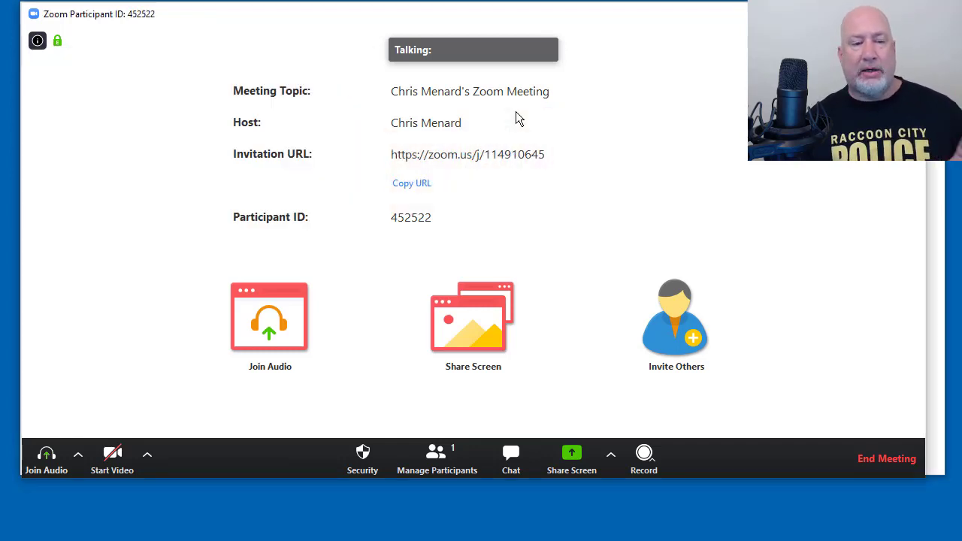
# Step: Lock the meeting against new participants and unlock it again
pyautogui.click(368, 456)
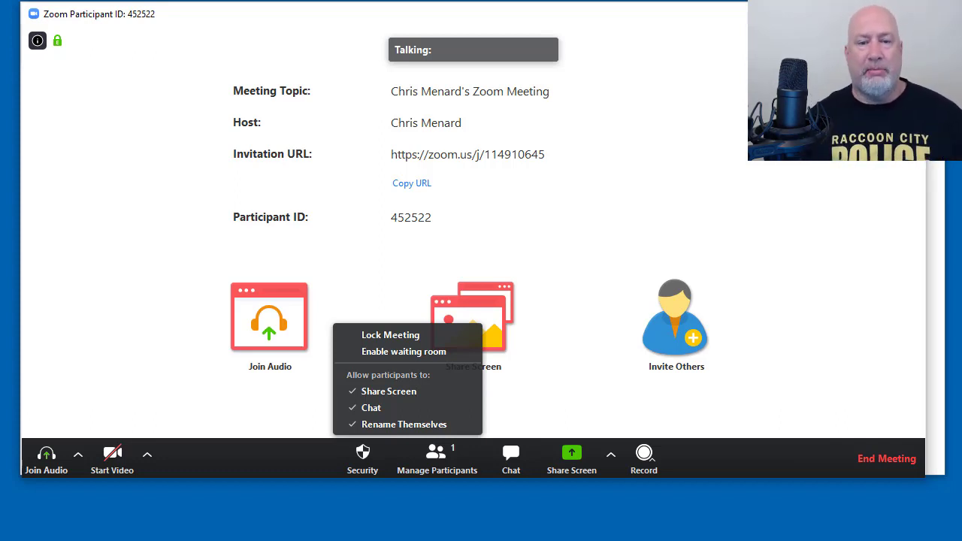
pyautogui.click(453, 460)
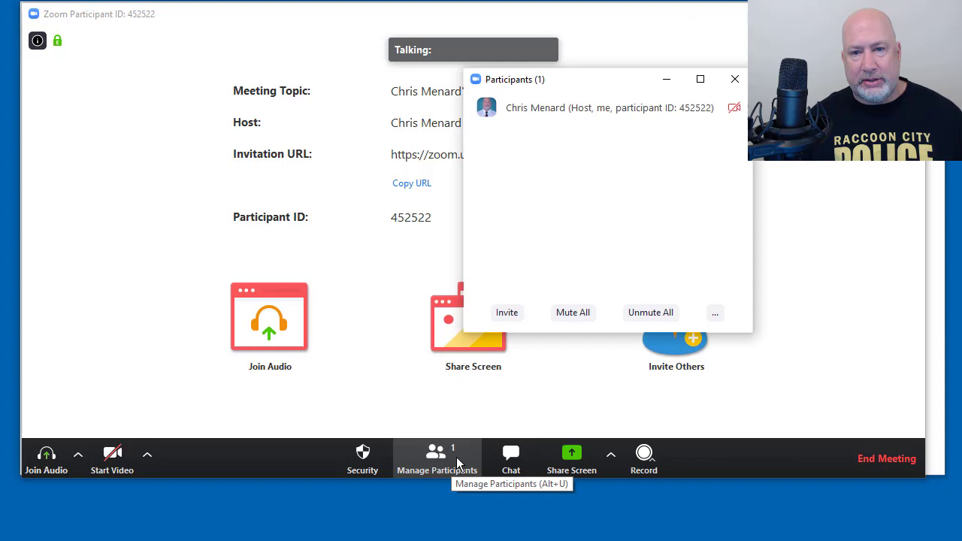
pyautogui.moveTo(616, 79); pyautogui.dragTo(765, 42)
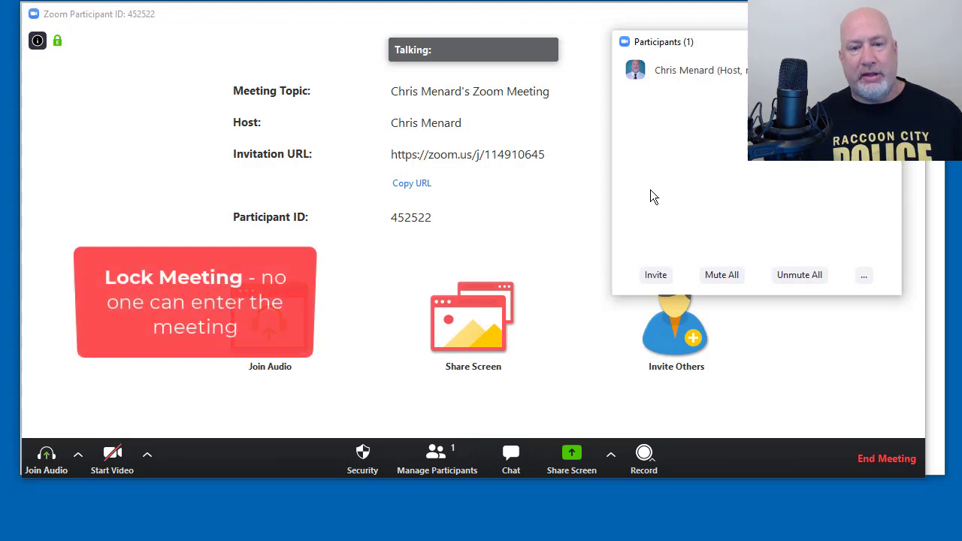
pyautogui.click(363, 459)
pyautogui.click(376, 472)
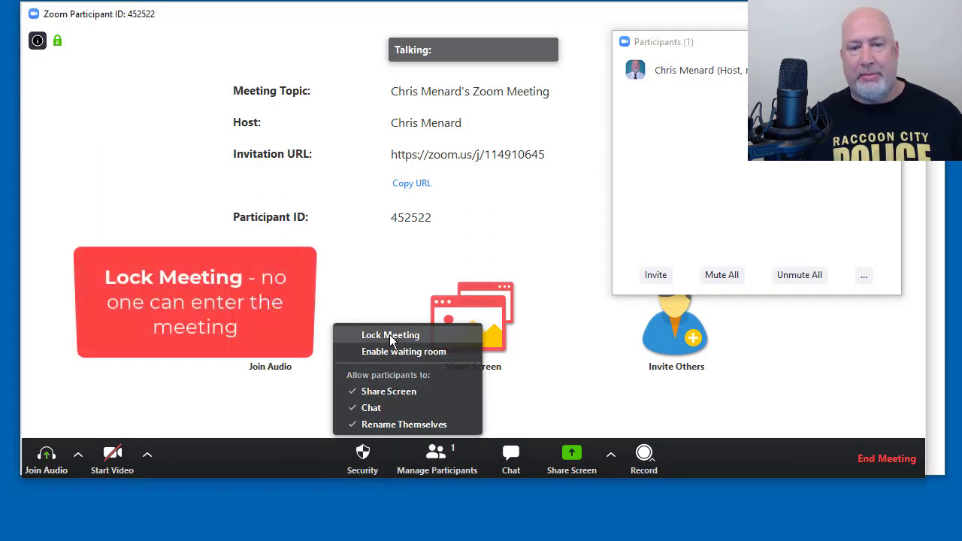
pyautogui.click(388, 335)
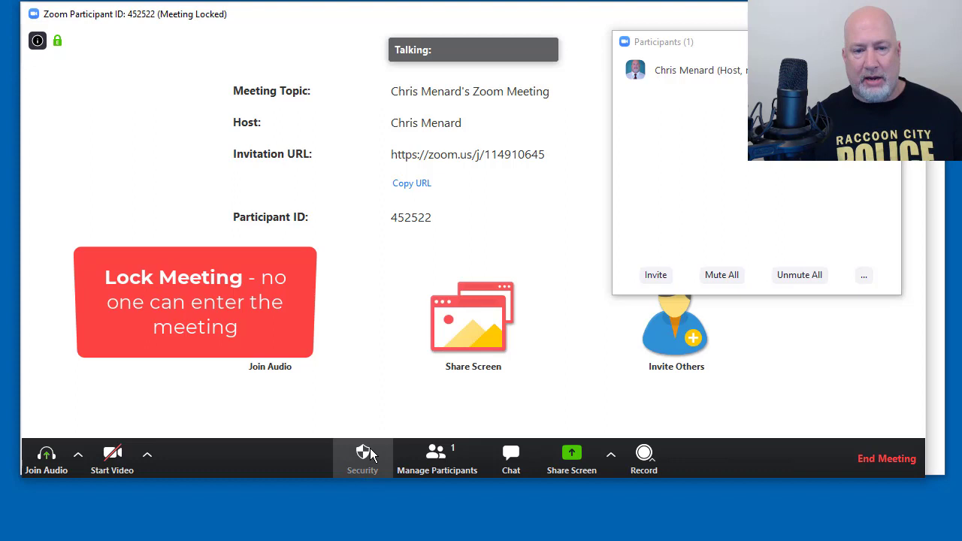
pyautogui.click(364, 453)
pyautogui.click(394, 335)
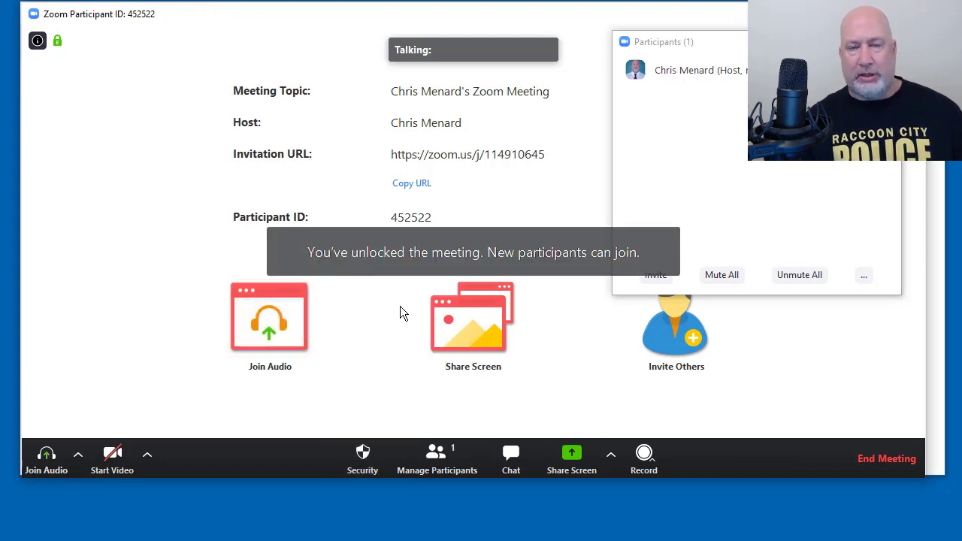
# Step: Enable the waiting room for the meeting and close the participants list
pyautogui.click(361, 456)
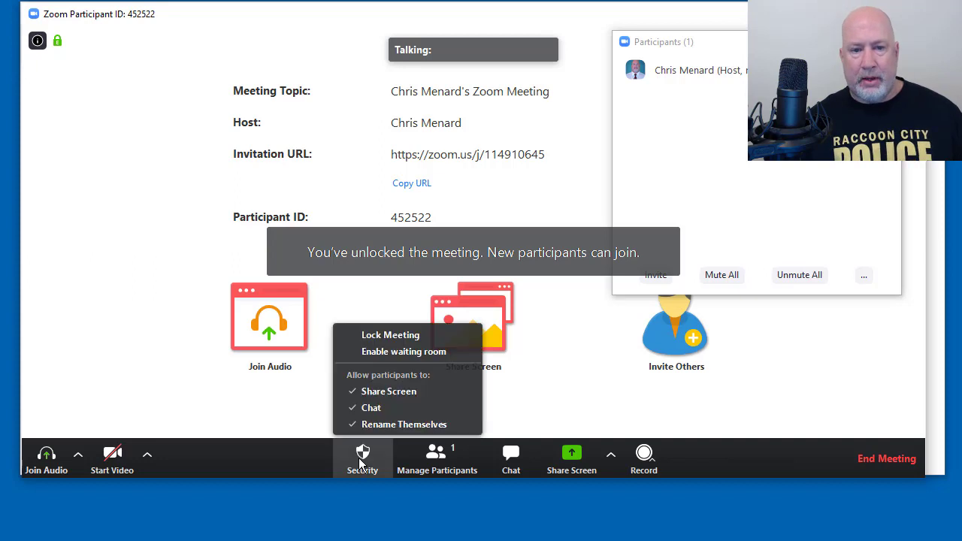
pyautogui.click(411, 354)
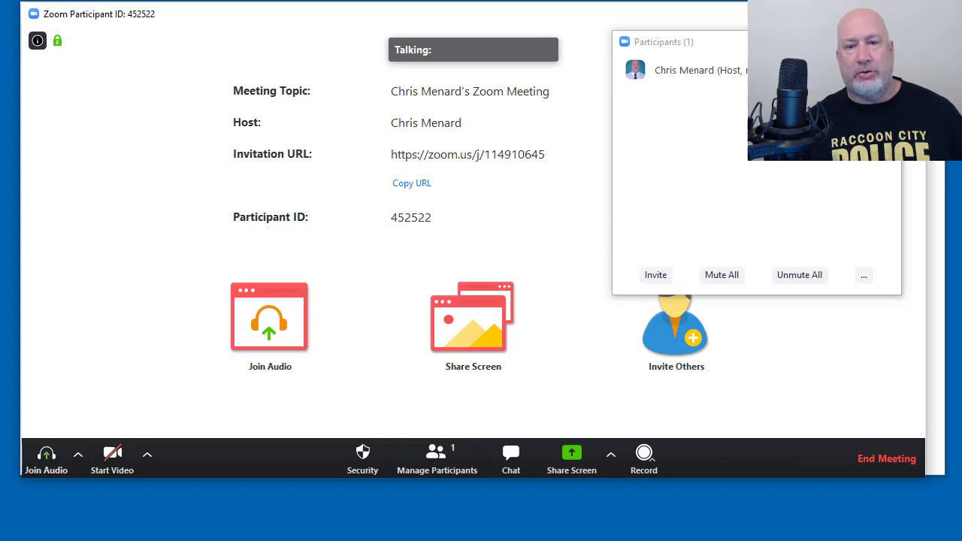
pyautogui.hotkey('alt', 'u')
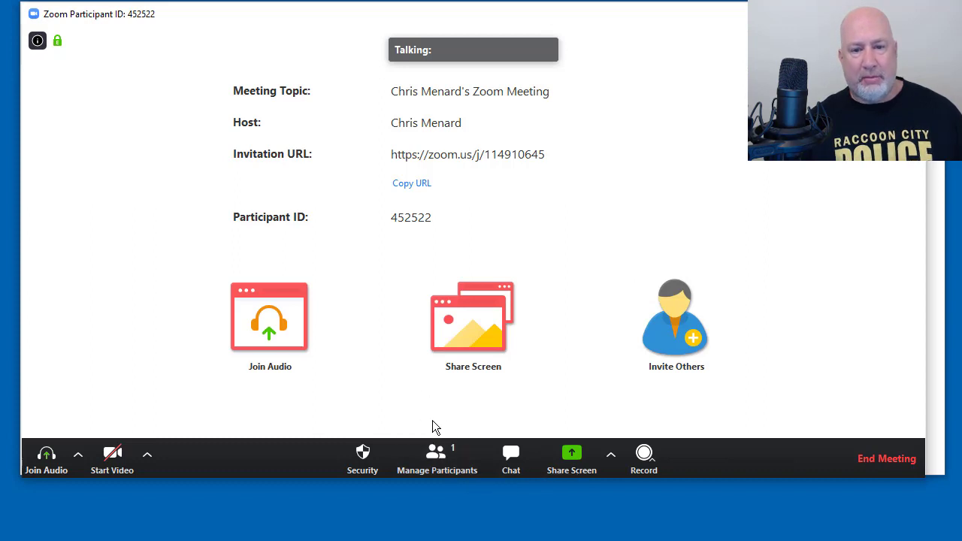
# Step: Show the waiting room in the participants list and admit the waiting guest to the meeting
pyautogui.click(37, 42)
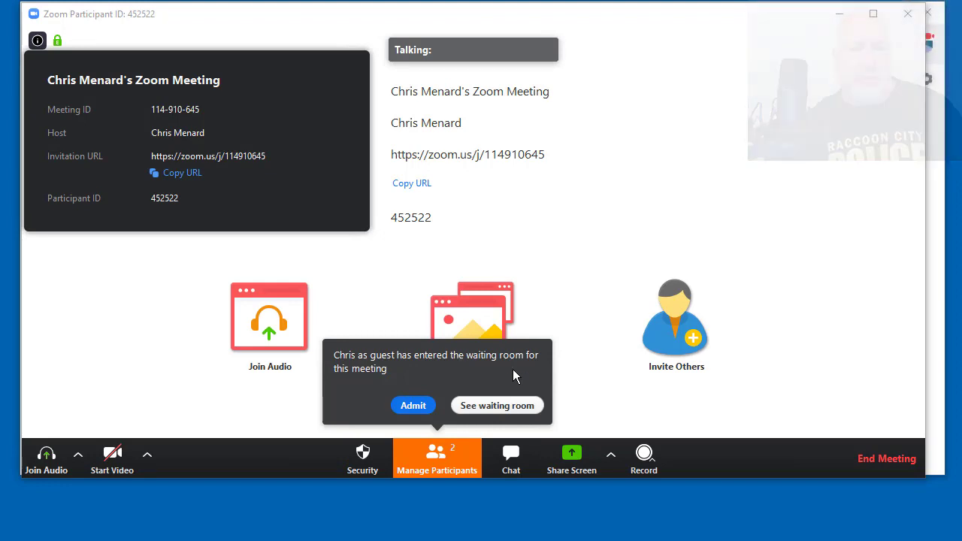
pyautogui.click(490, 410)
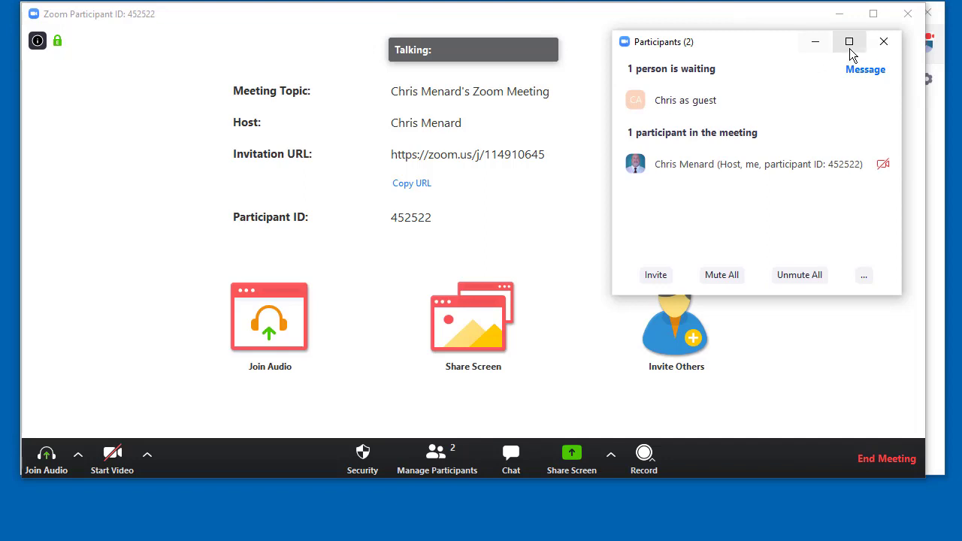
pyautogui.click(884, 41)
pyautogui.click(451, 470)
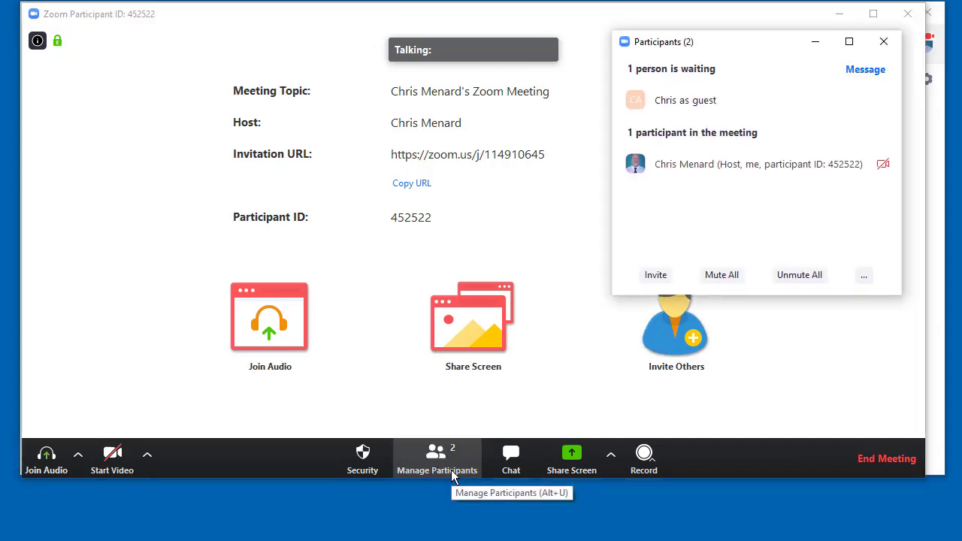
pyautogui.moveTo(706, 86)
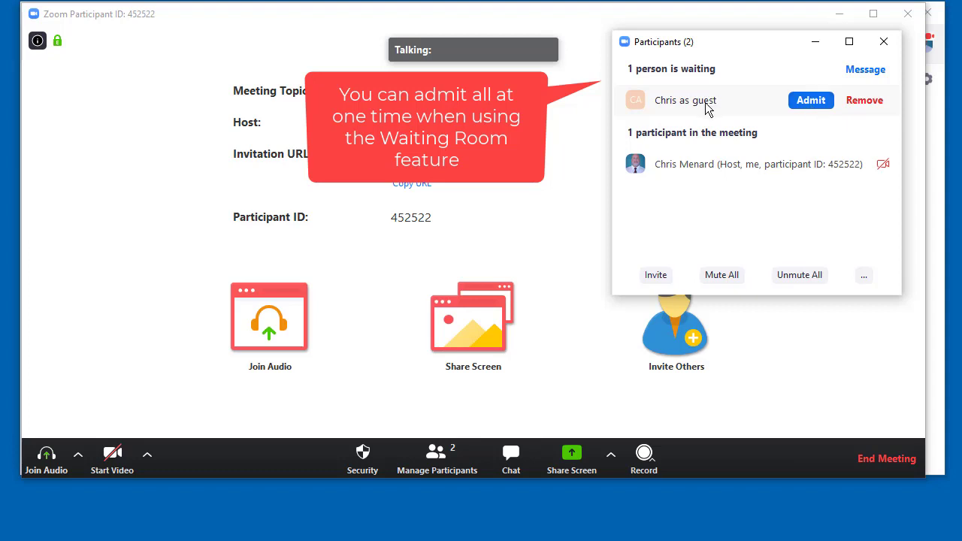
pyautogui.click(810, 102)
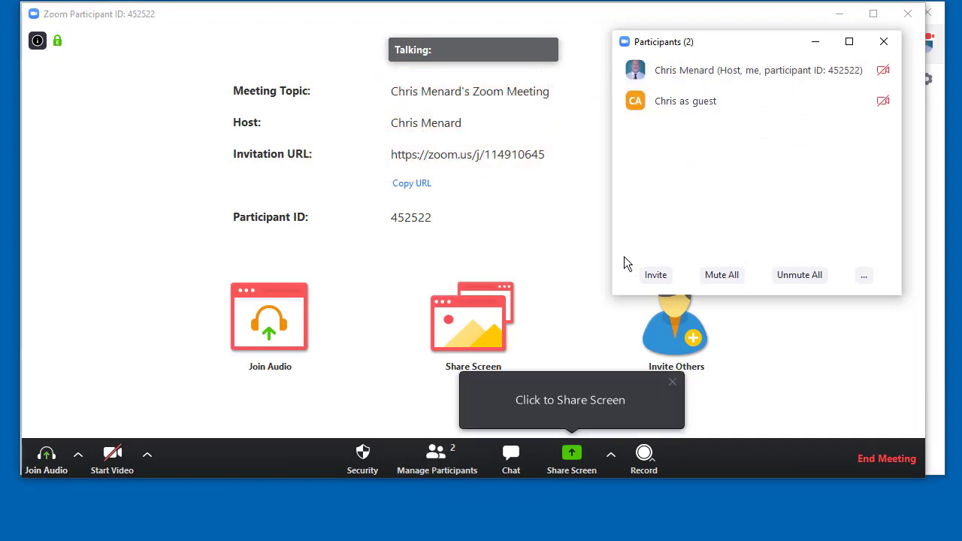
pyautogui.moveTo(723, 104)
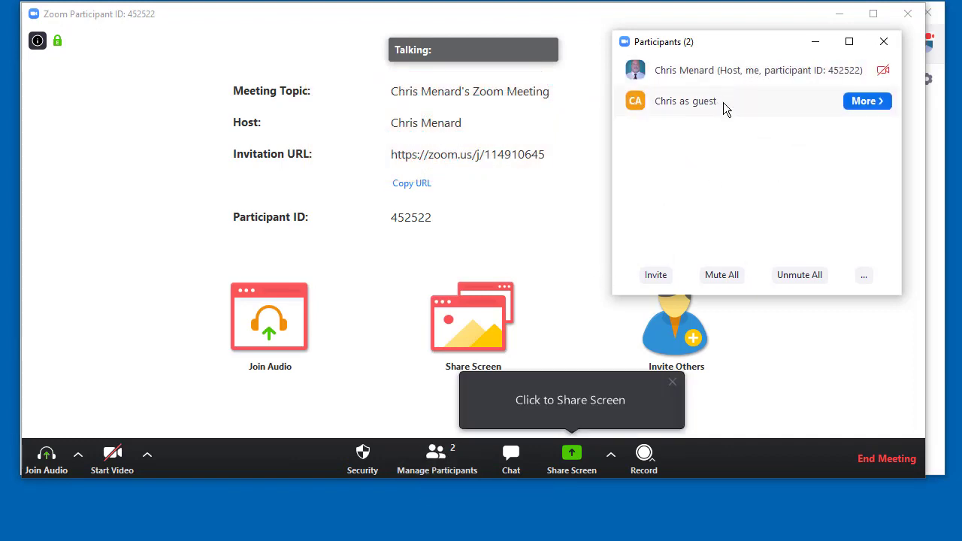
# Step: Minimize the participants list and disallow screen sharing by participants in the meeting's security options
pyautogui.click(818, 42)
pyautogui.click(365, 458)
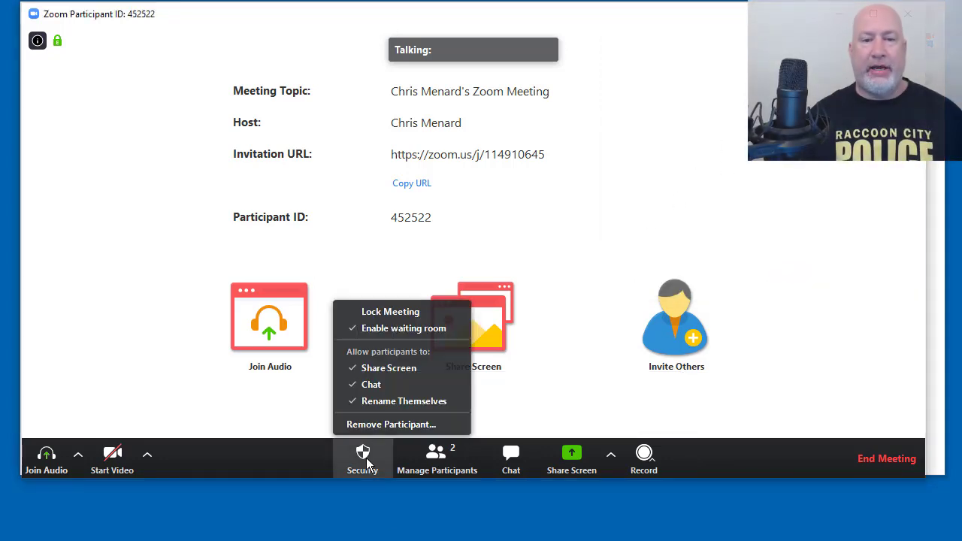
pyautogui.click(399, 370)
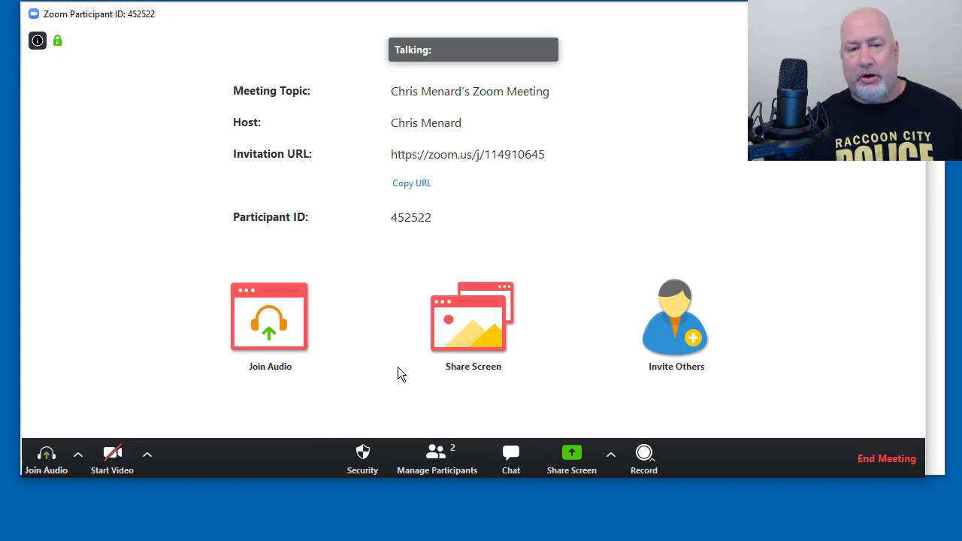
# Step: Disallow chat by participants in the meeting's security options and check the updated permissions
pyautogui.click(370, 455)
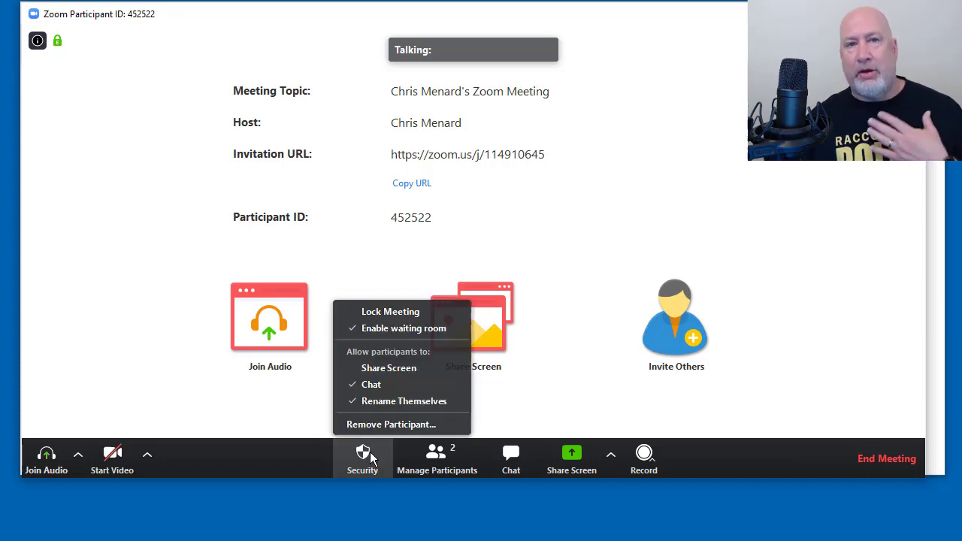
pyautogui.click(379, 385)
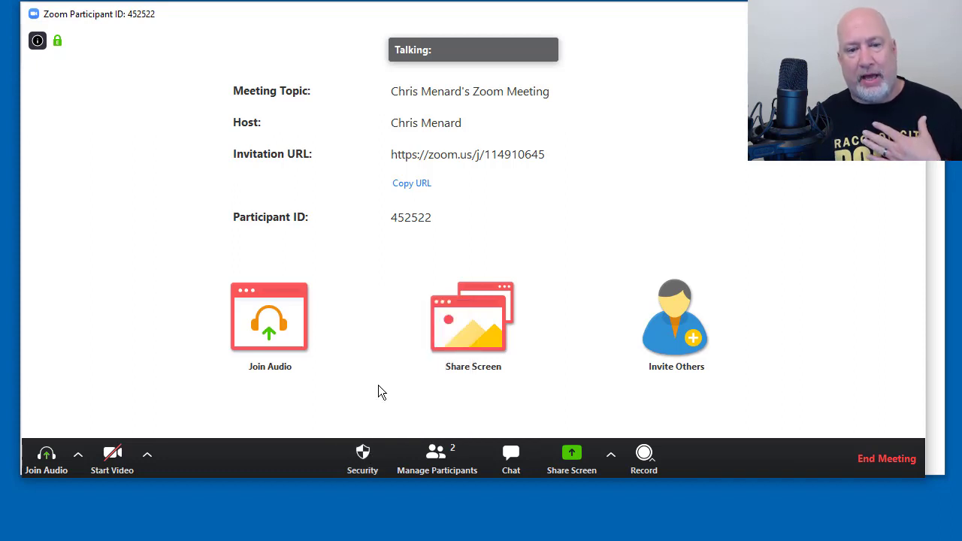
pyautogui.click(371, 450)
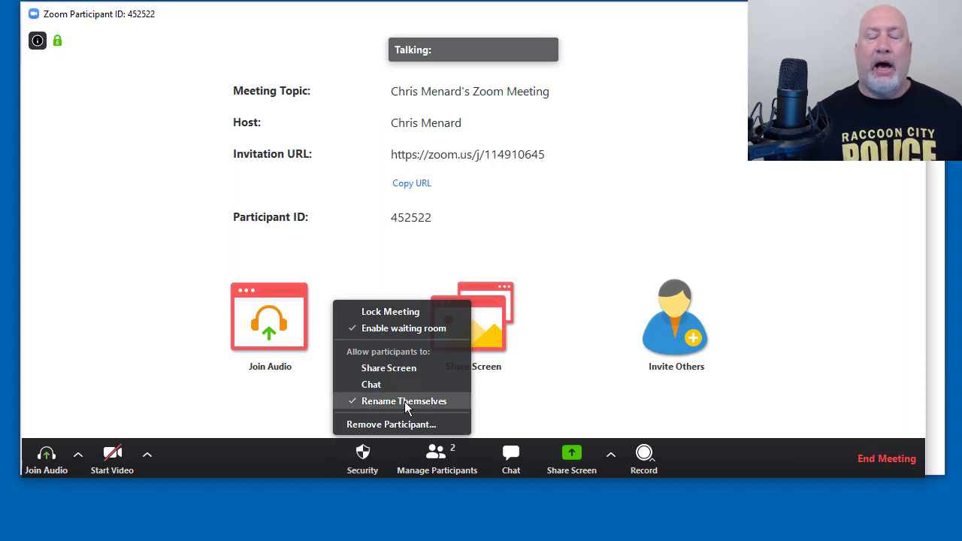
# Step: Show the participants list, disallow participants from renaming themselves, and review the meeting's security options
pyautogui.click(438, 458)
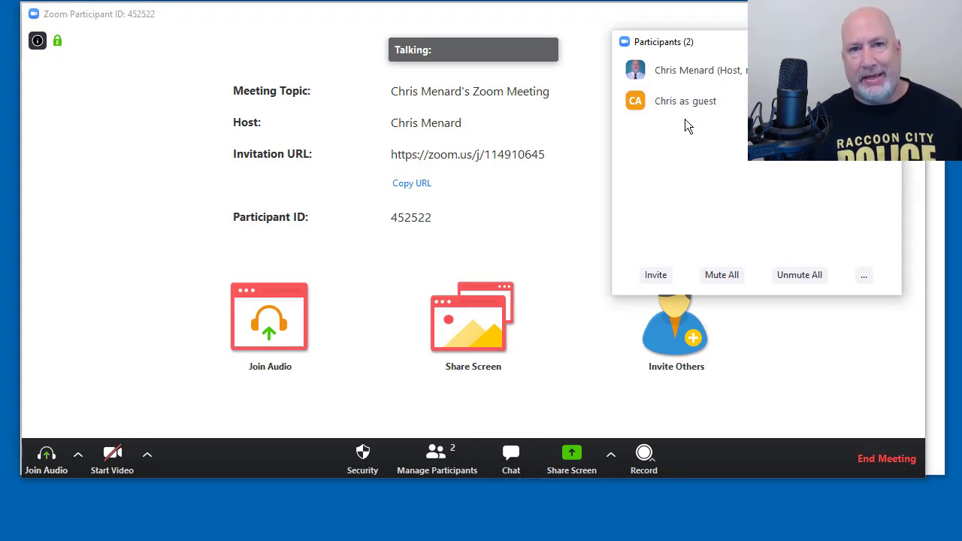
pyautogui.click(361, 451)
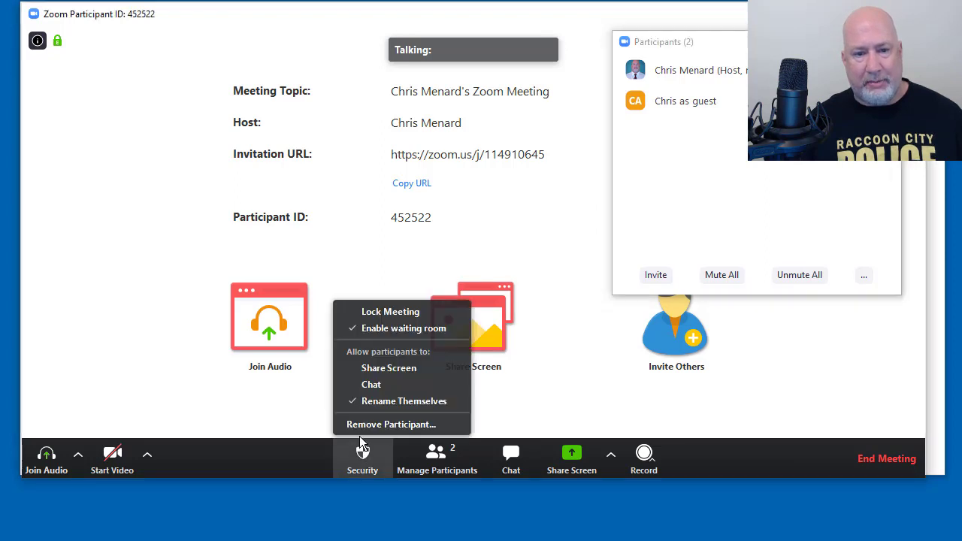
pyautogui.click(391, 401)
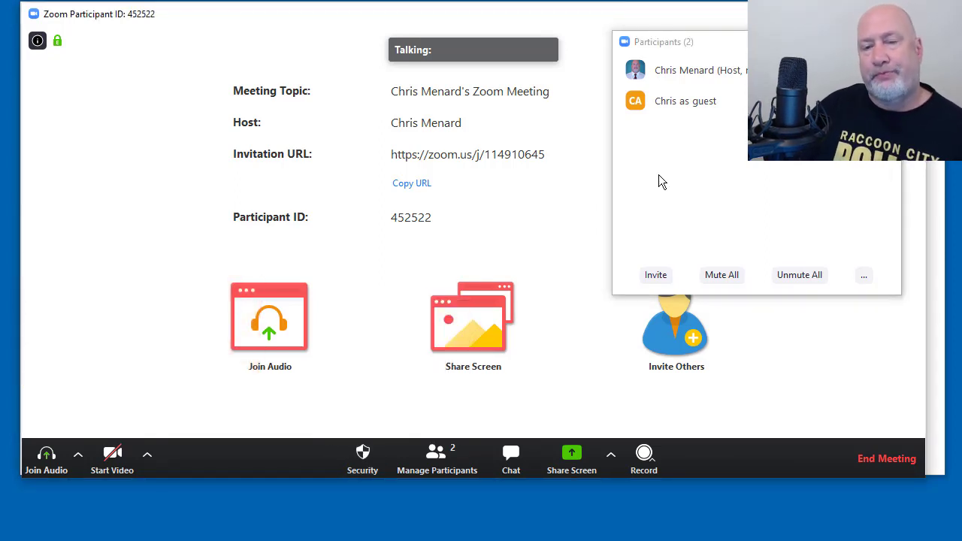
pyautogui.click(376, 444)
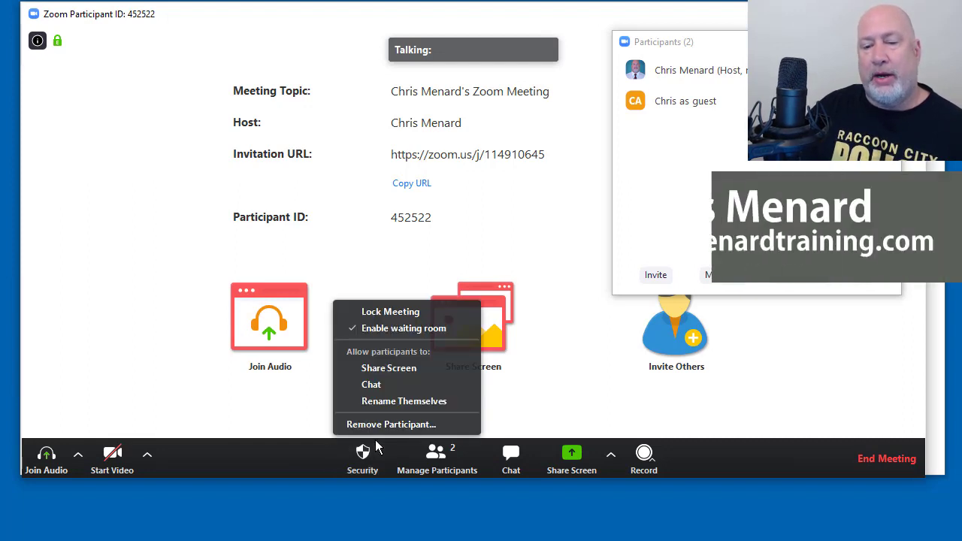